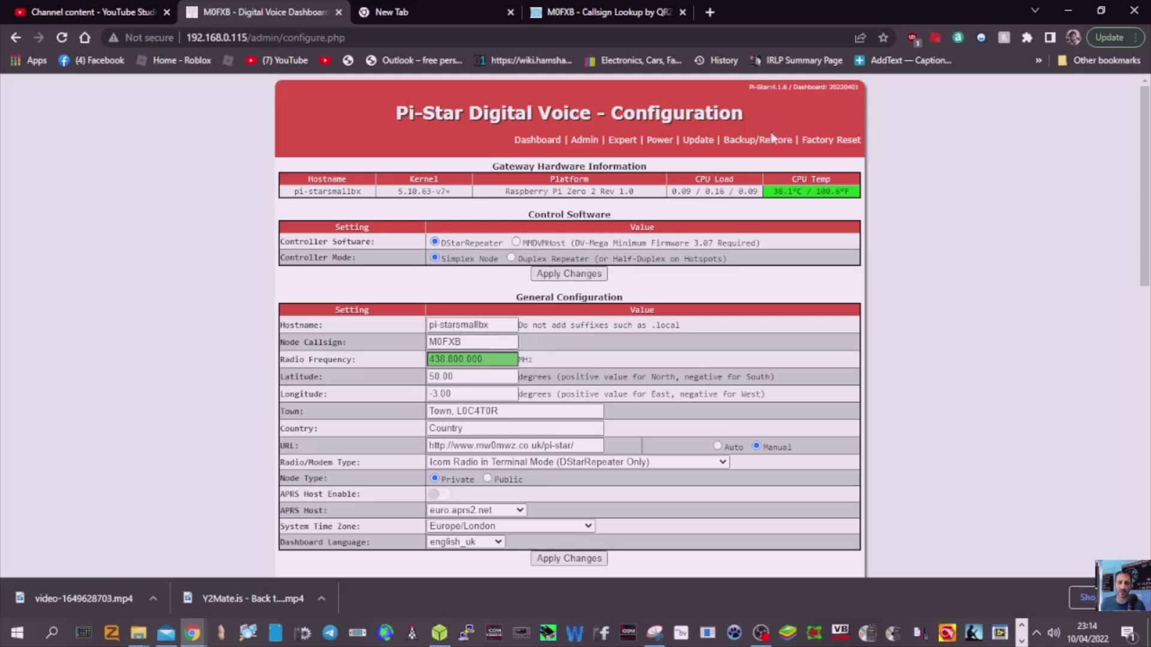
Pass through the Power and Configuration pages, then go to the Expert Editors page.
left_click(658, 144)
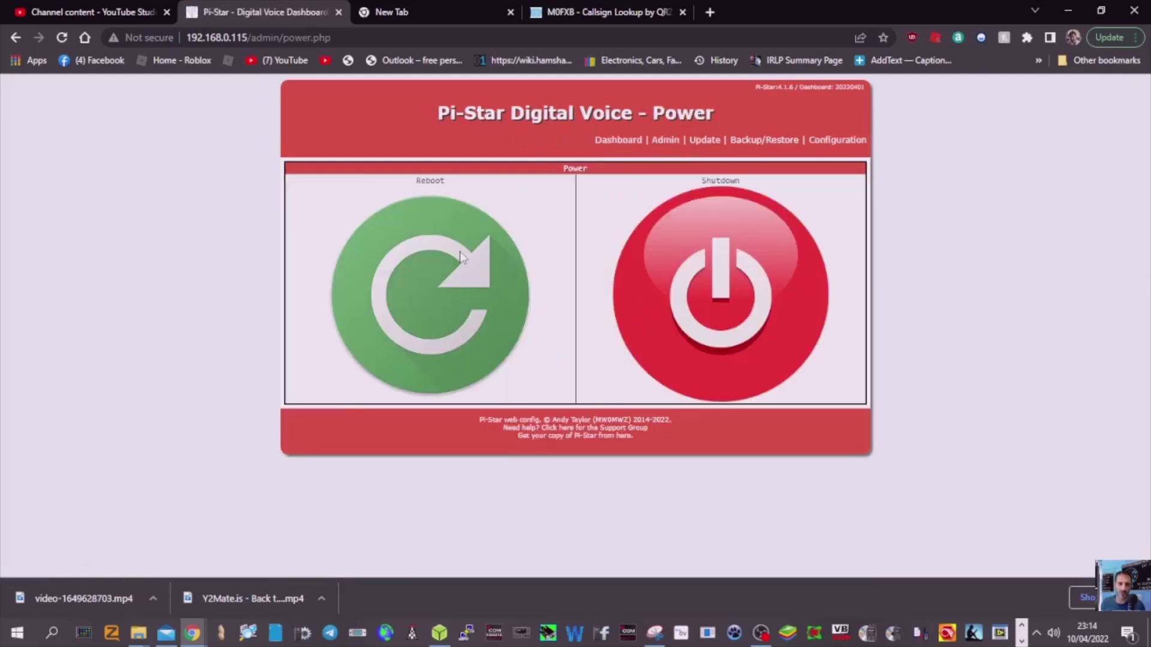
left_click(841, 144)
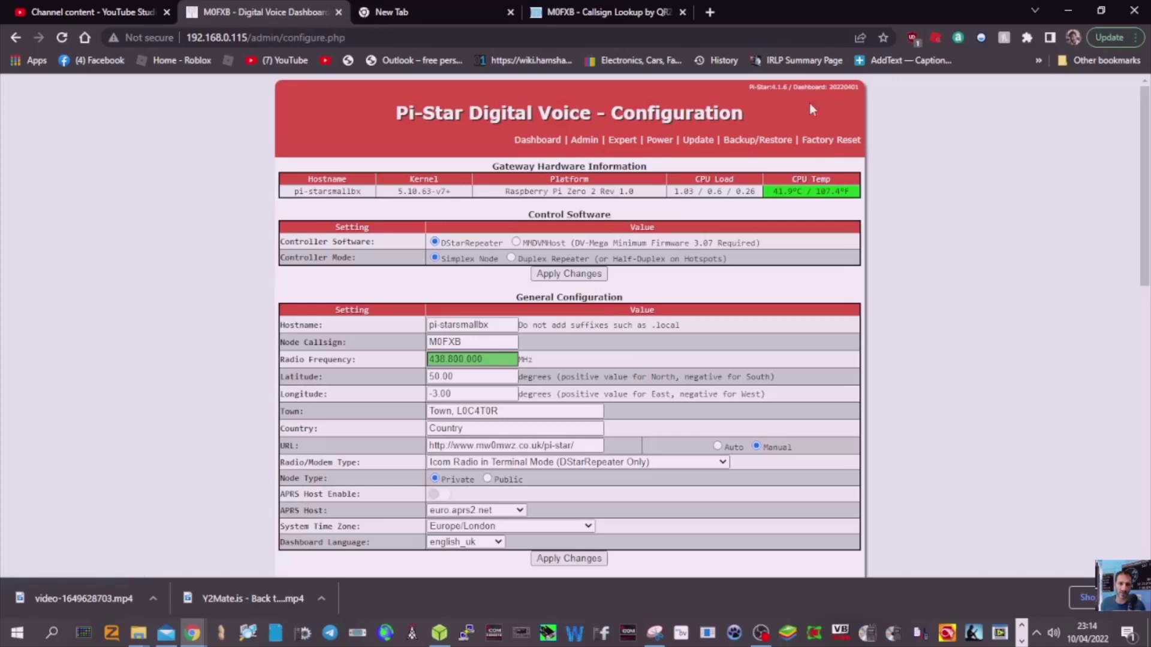
left_click(622, 142)
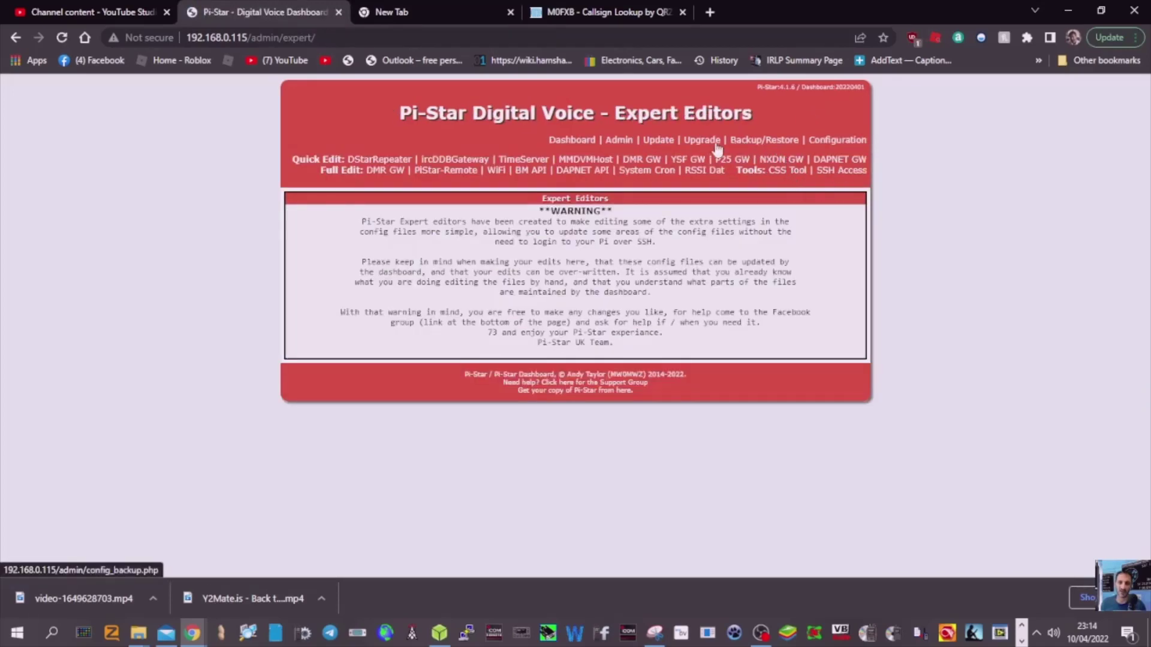
Start the browser SSH terminal and log in as the pi-star user with its password.
left_click(836, 174)
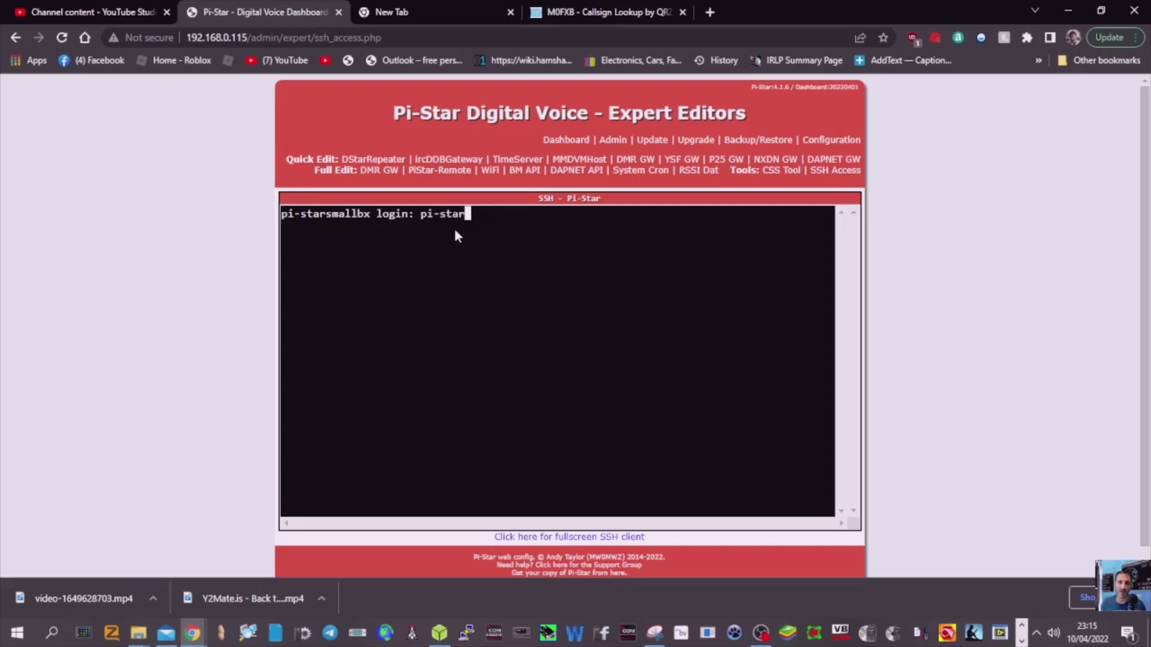
key("Return")
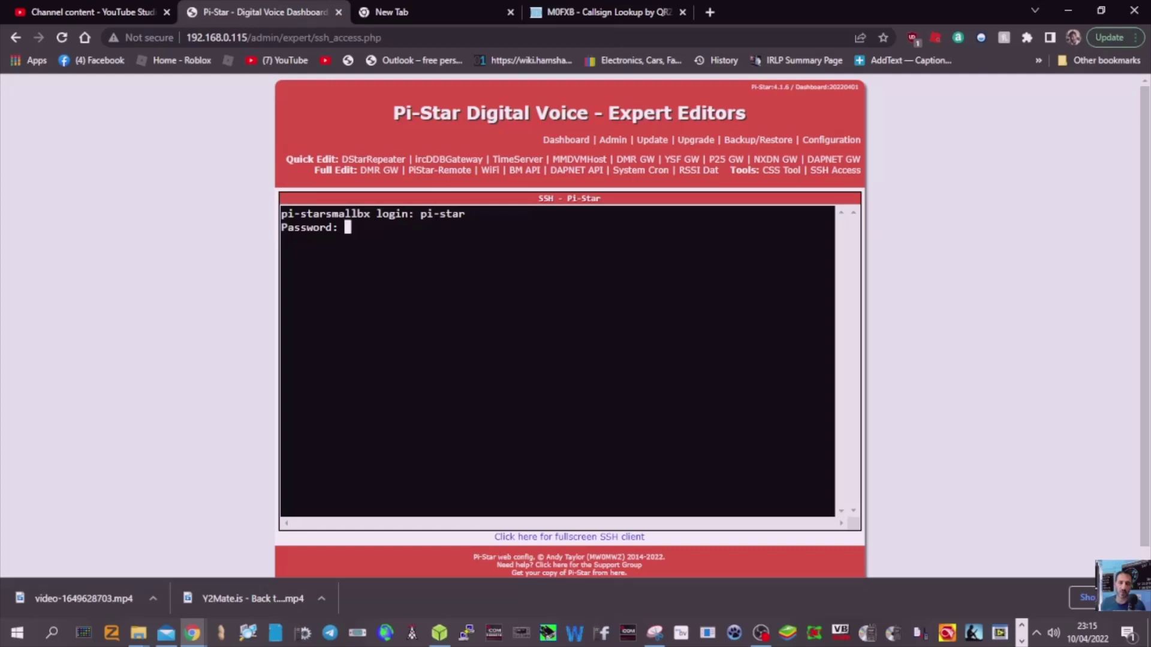
key("Return")
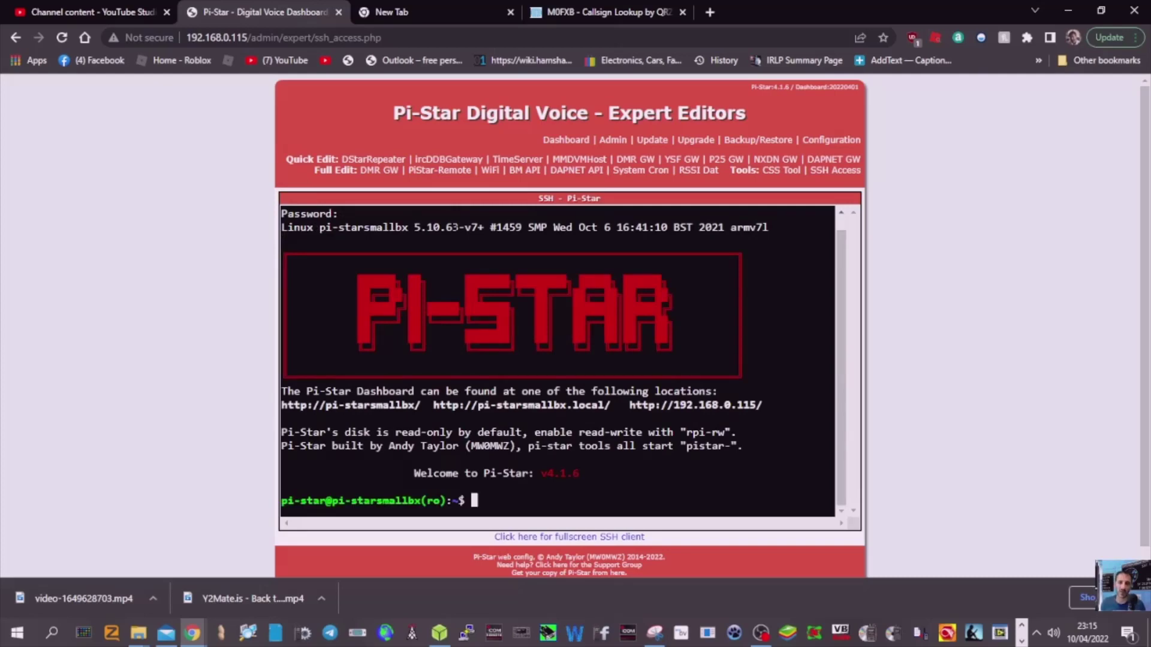
Run rpi-rw to make the disk writable, then sudo bash for a root shell.
type("rpi-rw")
key("Return")
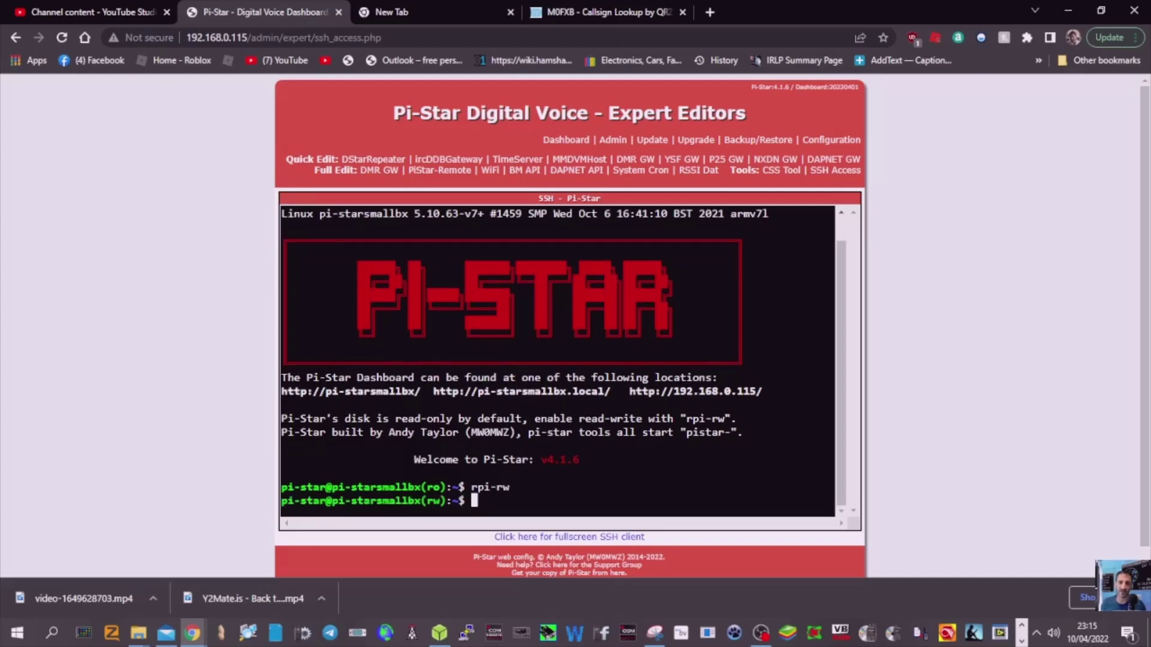
type("sudo bash")
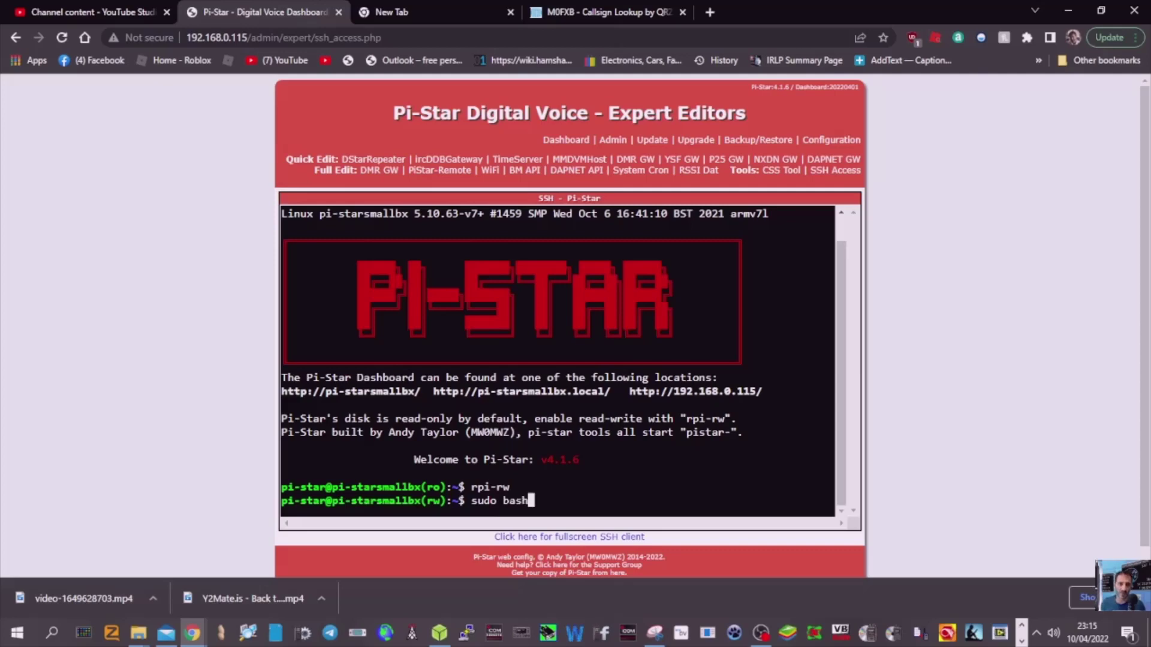
key("Return")
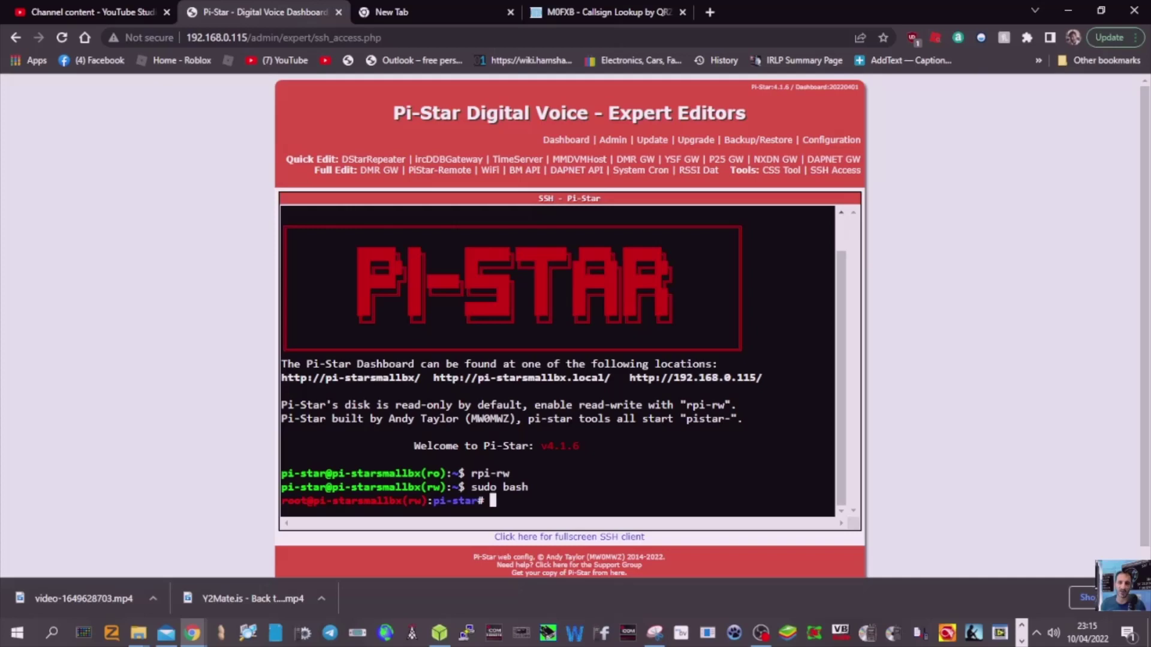
Open /etc/udev/rules.d/100-pistar.rules in nano from the root prompt.
type("nano ")
type("etc")
key("BackSpace")
key("BackSpace")
key("BackSpace")
type("/etc")
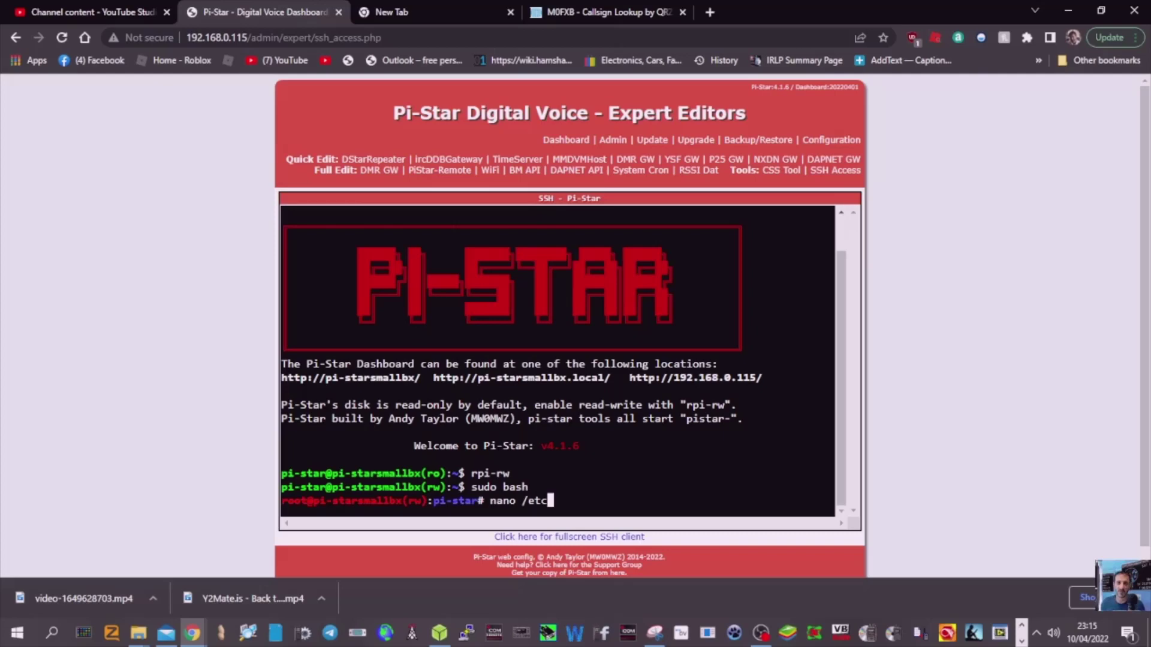
type("/udev/ru")
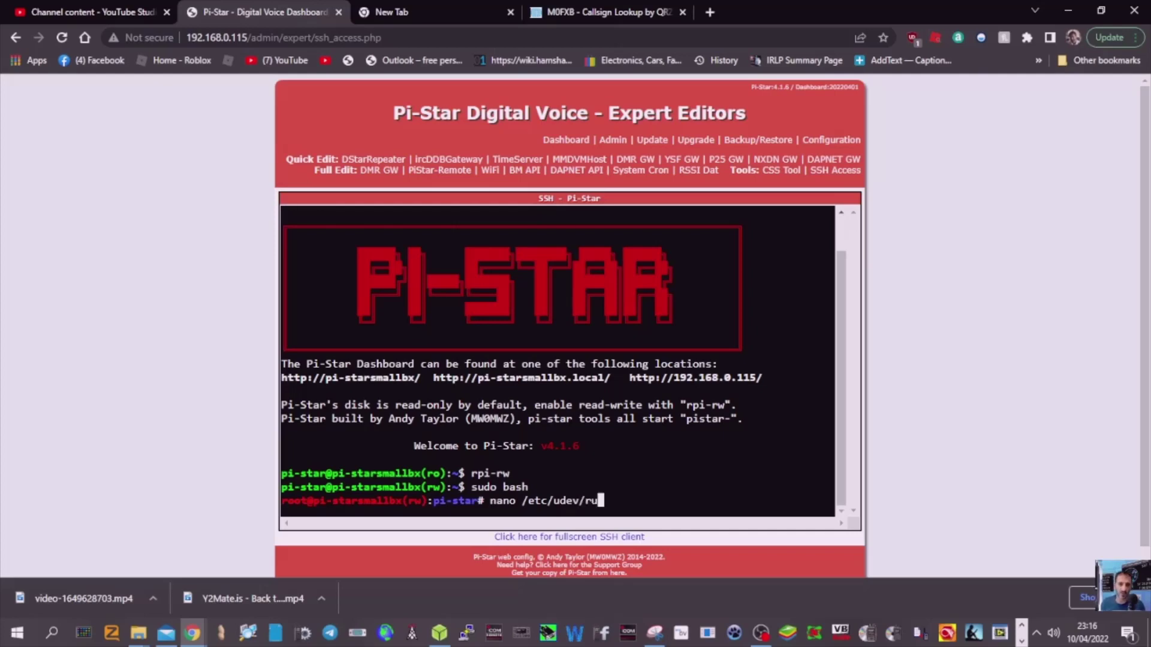
type("les.d1")
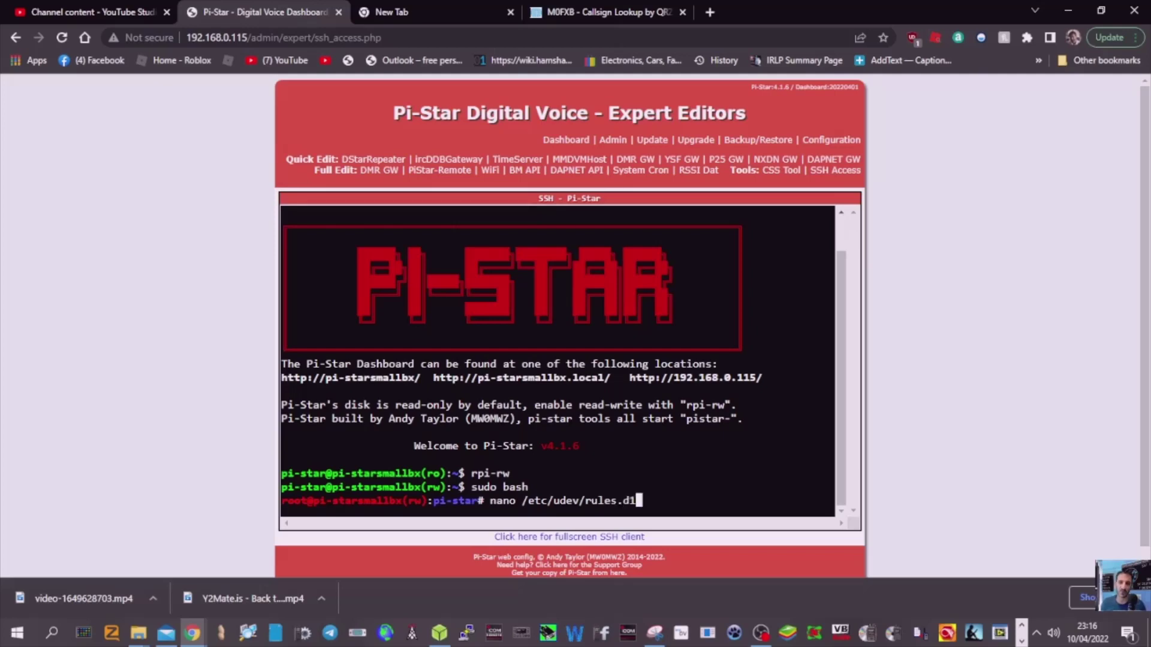
type("00")
key("BackSpace")
key("BackSpace")
key("BackSpace")
key("BackSpace")
type("d/100-")
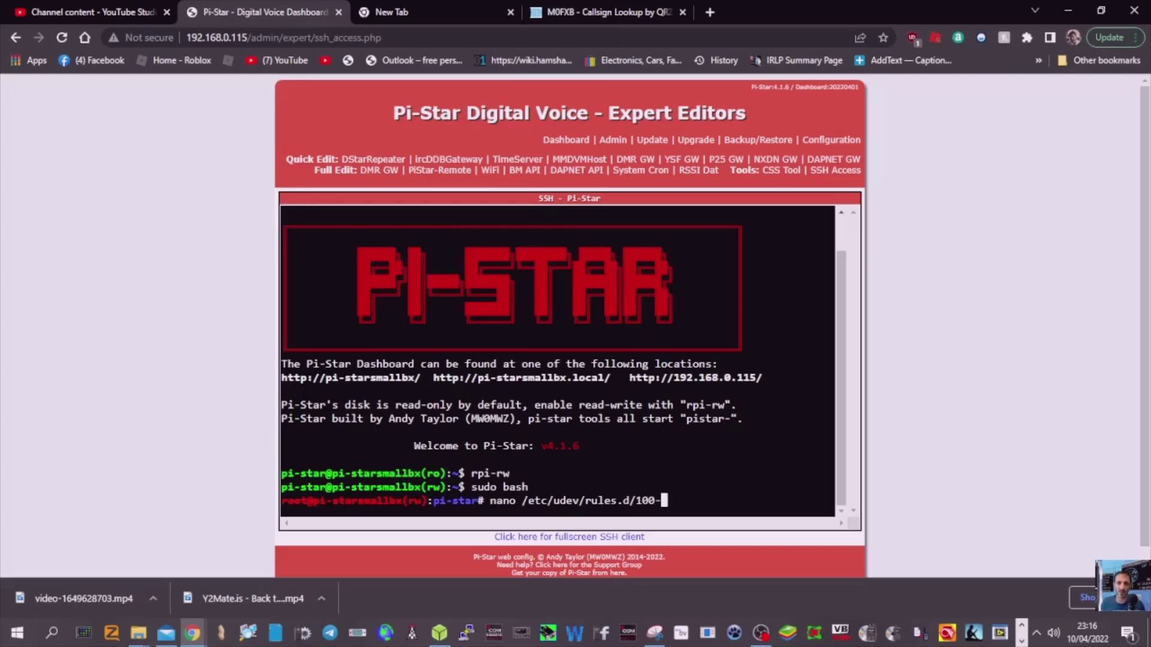
type("pistar")
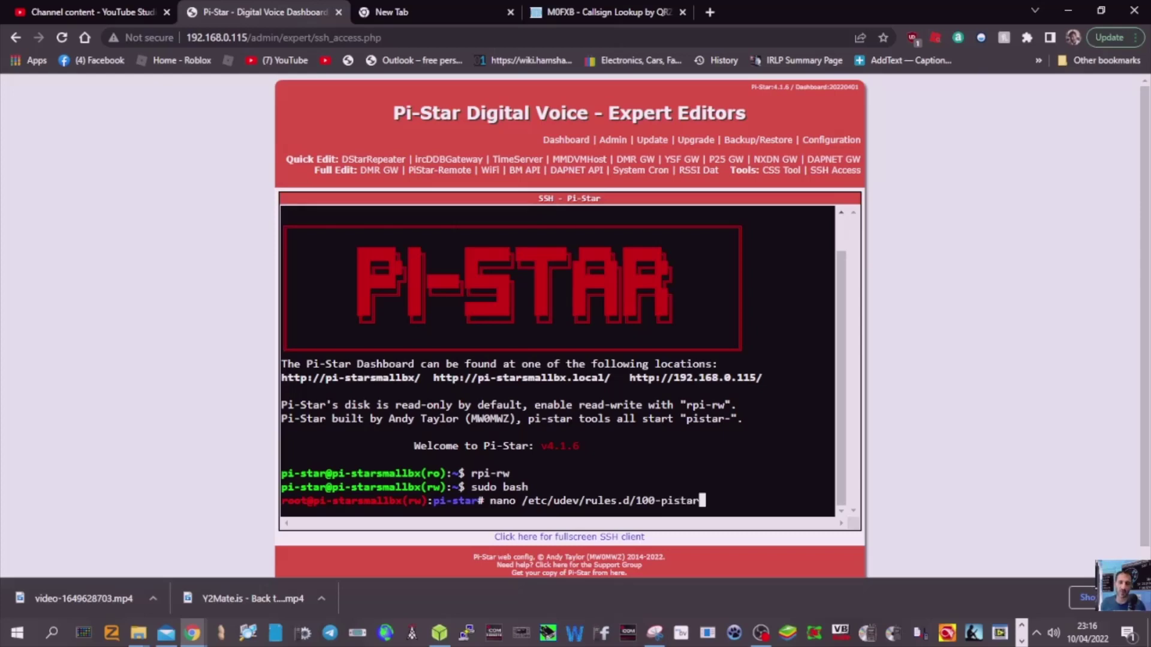
type(".rules")
key("Return")
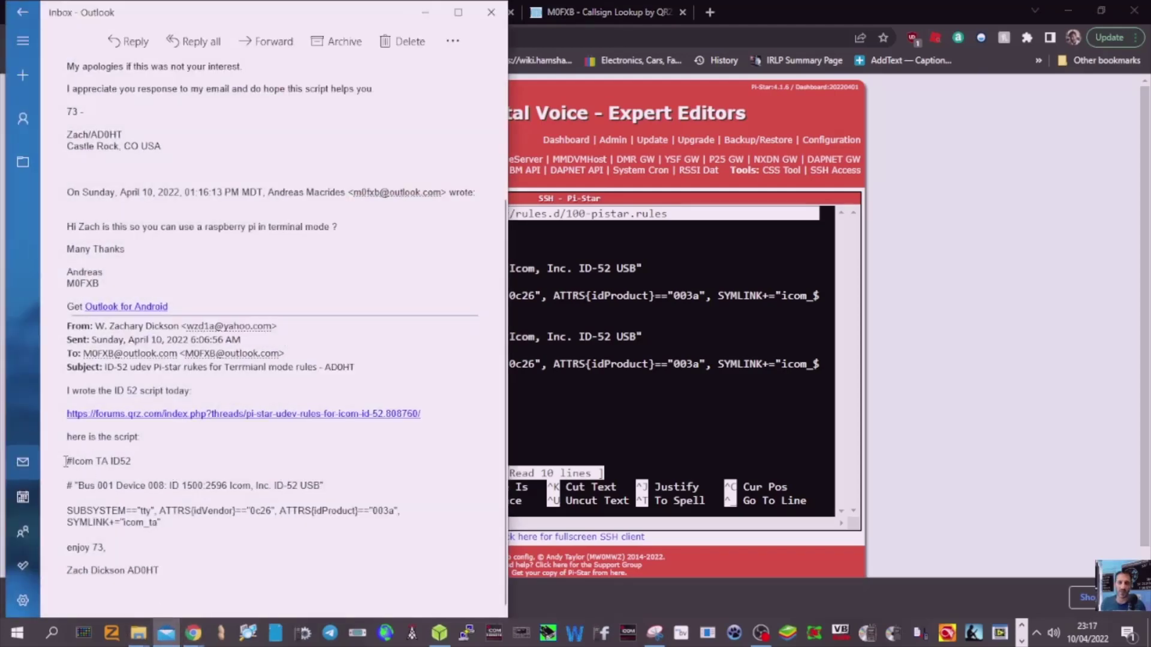
Select and copy the Icom TA ID52 rule block from the email, then minimize Outlook.
left_click_drag(66, 462, 108, 510)
left_click(109, 510)
left_click_drag(70, 464, 219, 525)
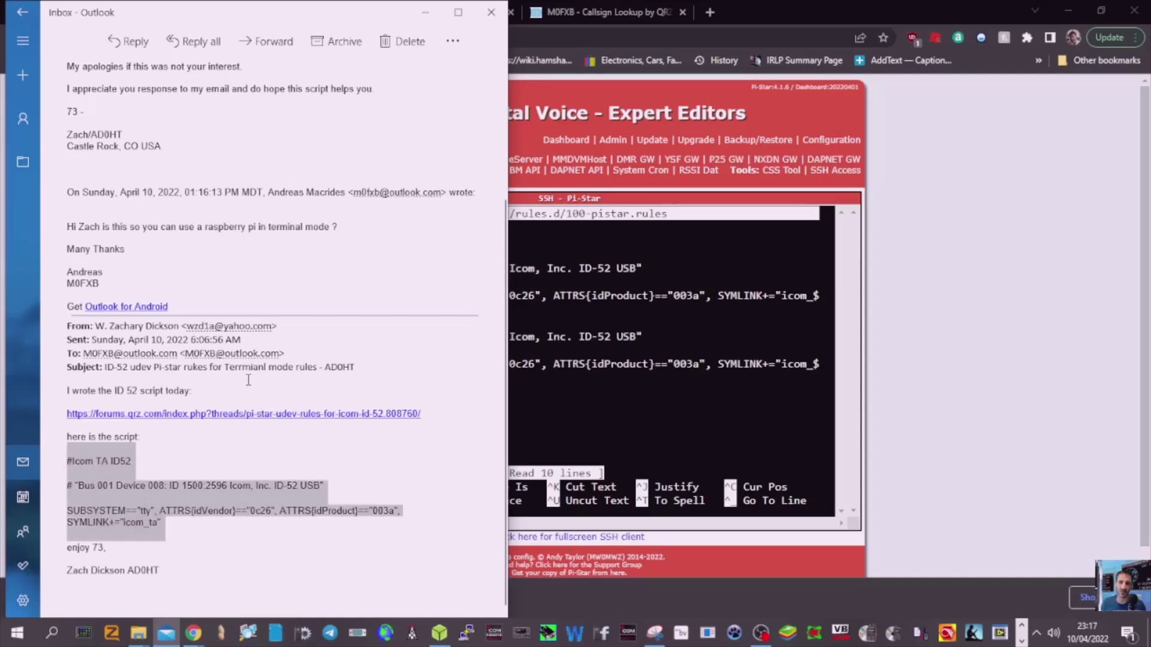
left_click(425, 12)
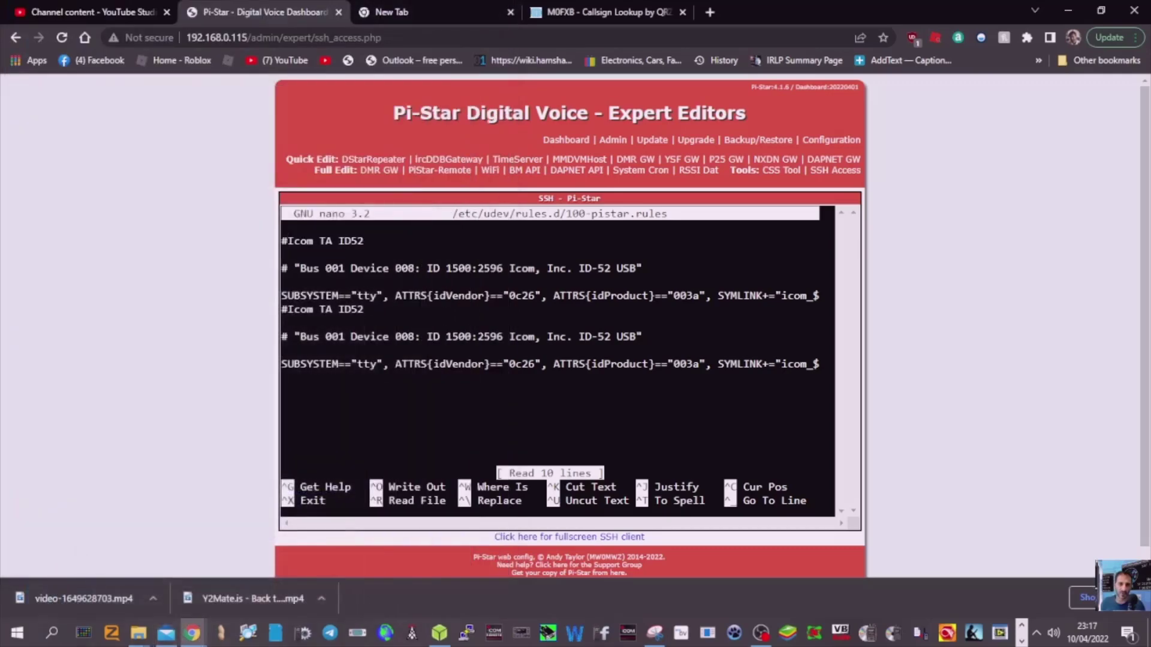
right_click(421, 271)
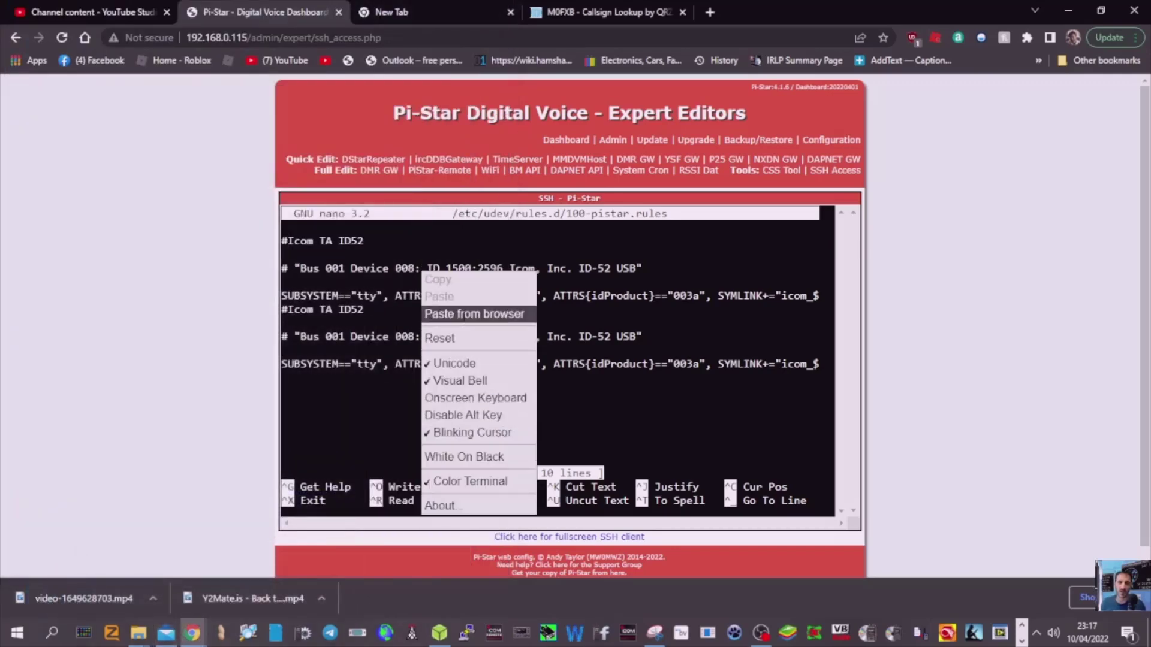
left_click(465, 314)
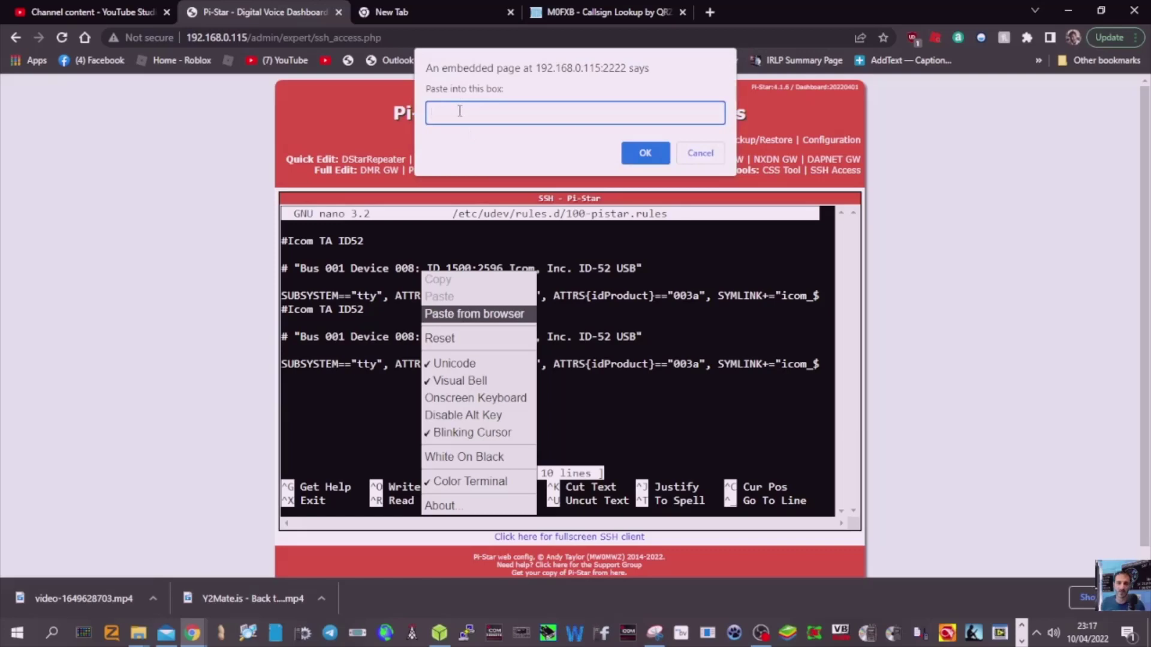
right_click(512, 111)
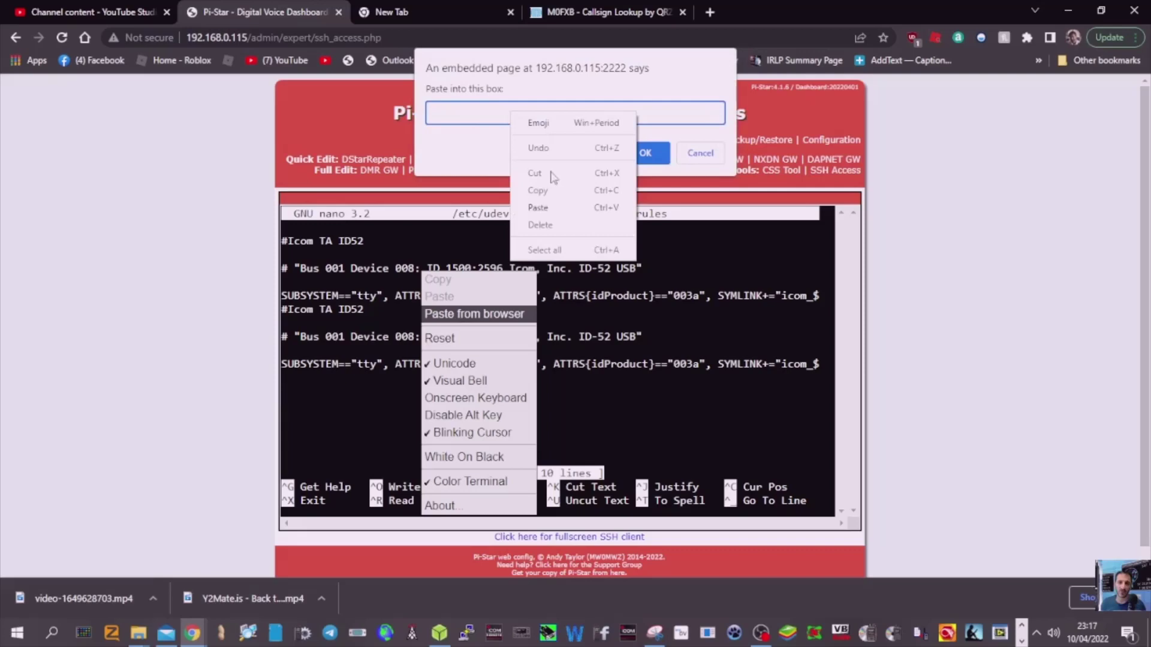
left_click(554, 207)
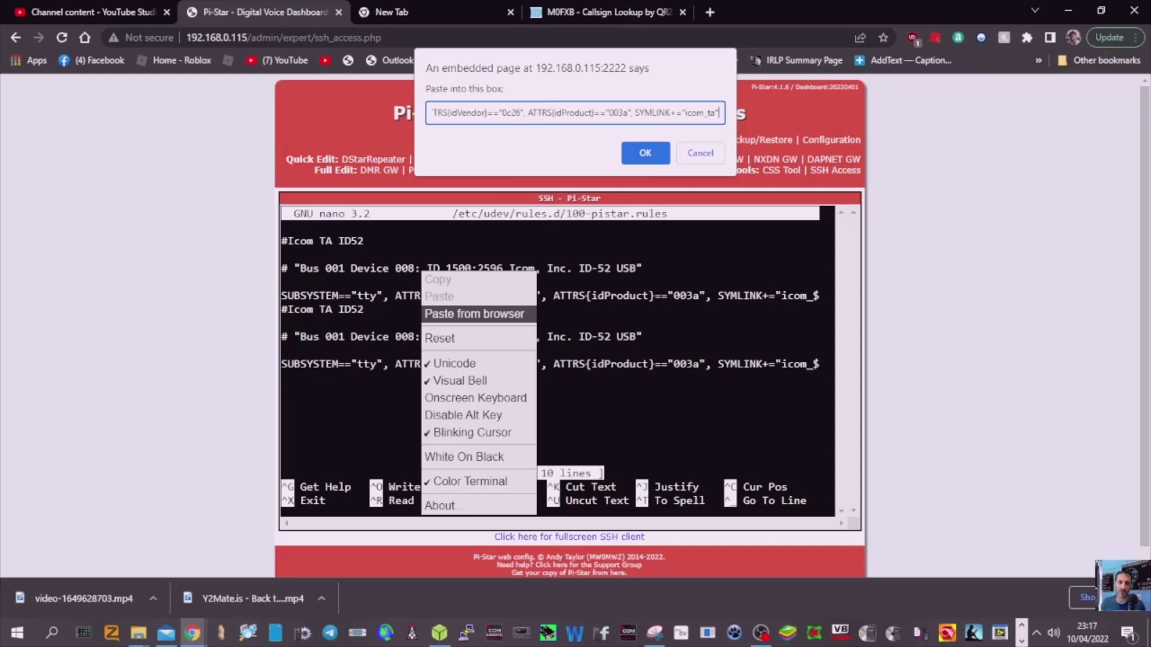
left_click(700, 154)
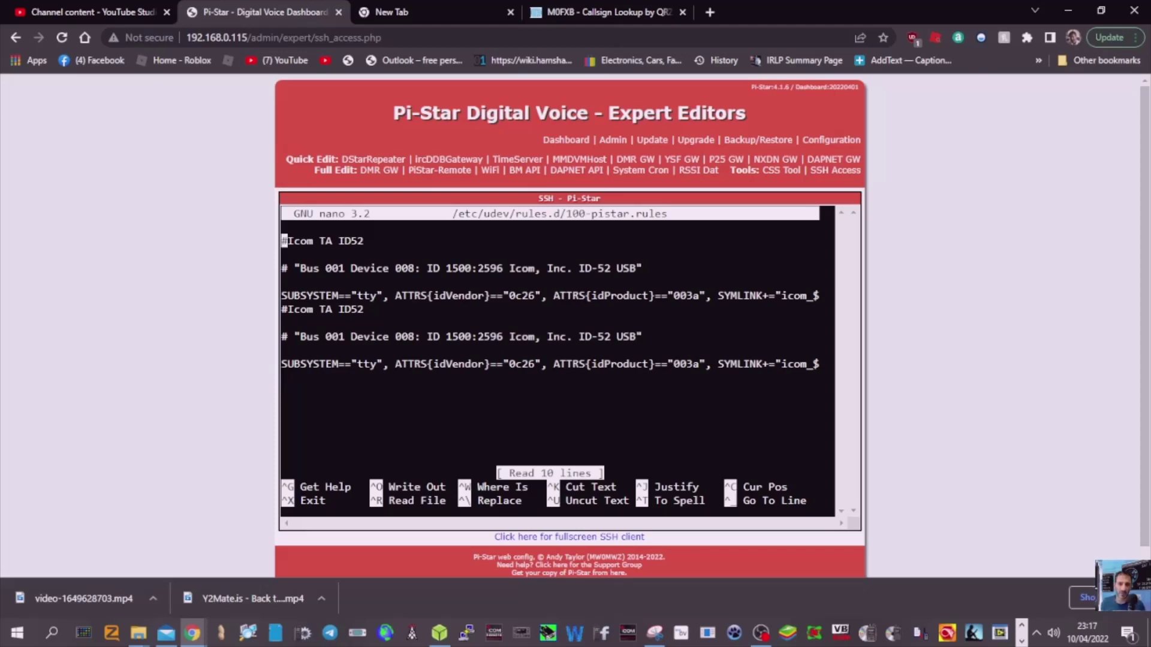
Exit nano with Ctrl+X and leave the root shell with exit.
key("ctrl+x")
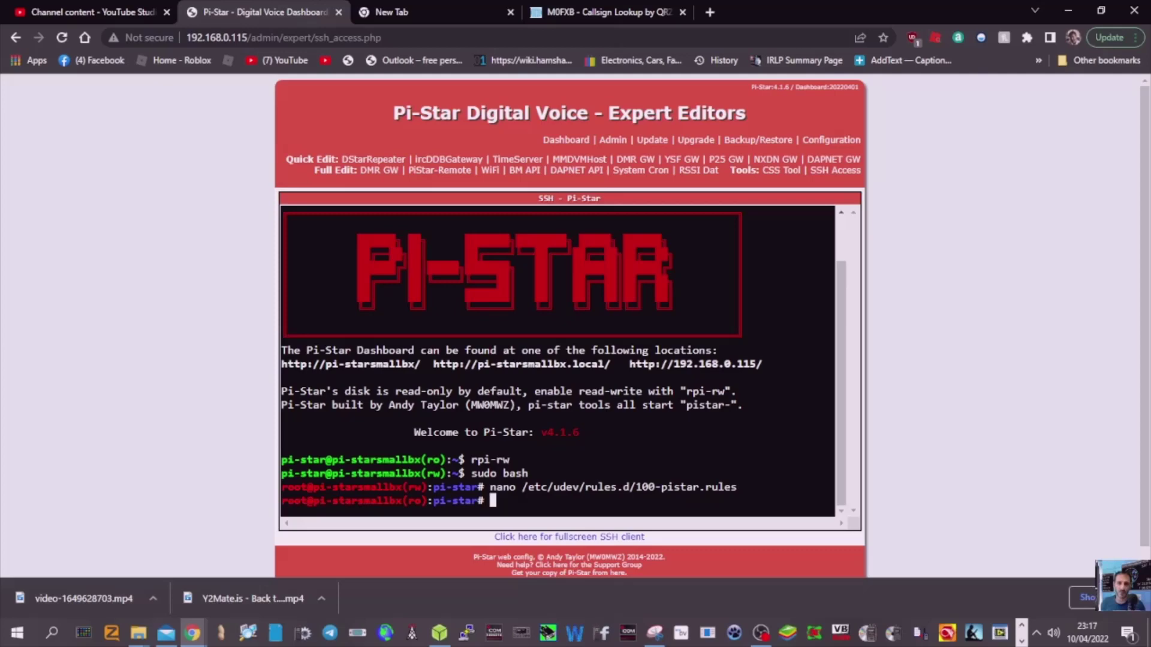
type("exit")
key("Return")
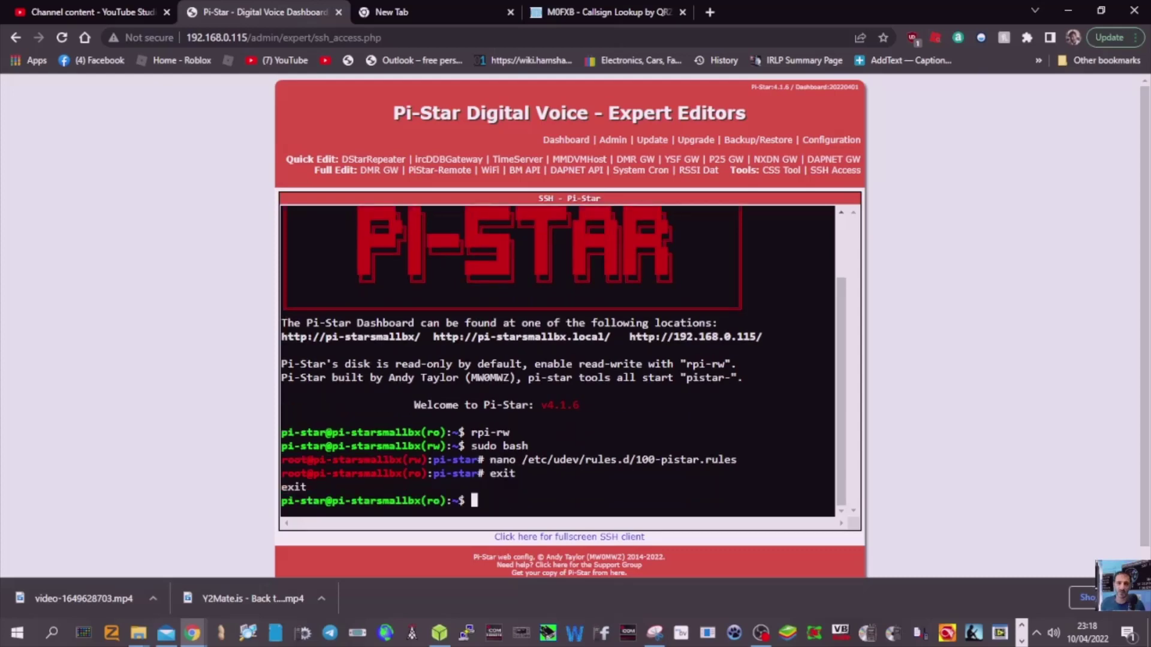
Leave the SSH page for Configuration and keep Radio/Modem Type at Icom Radio in Terminal Mode.
left_click(829, 143)
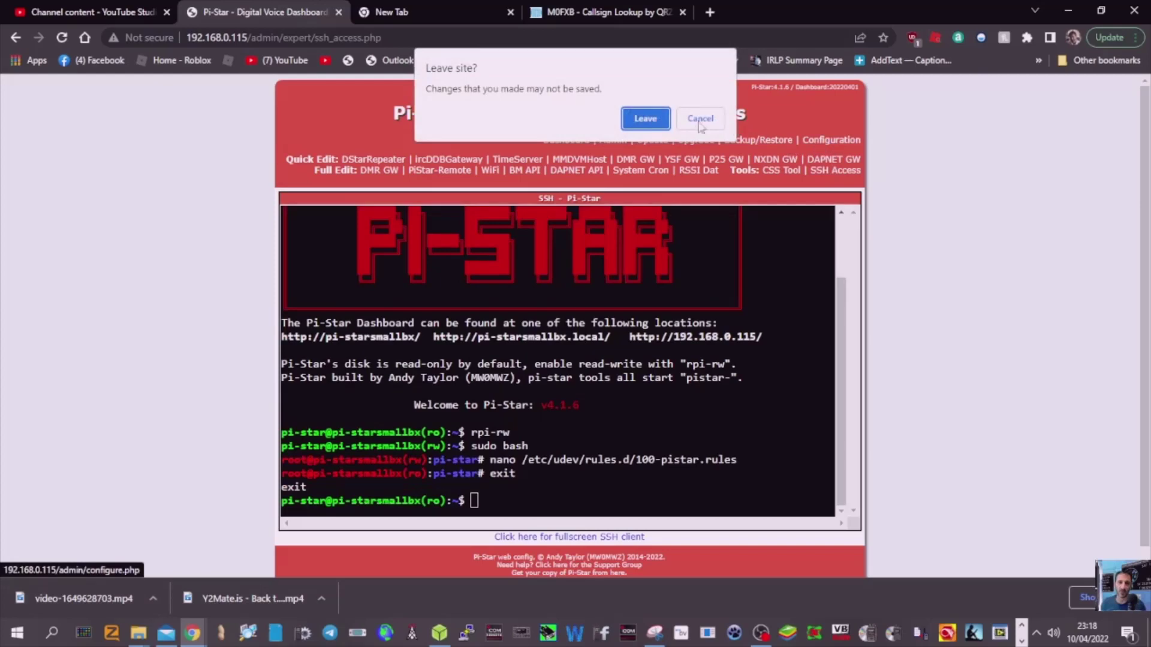
left_click(650, 119)
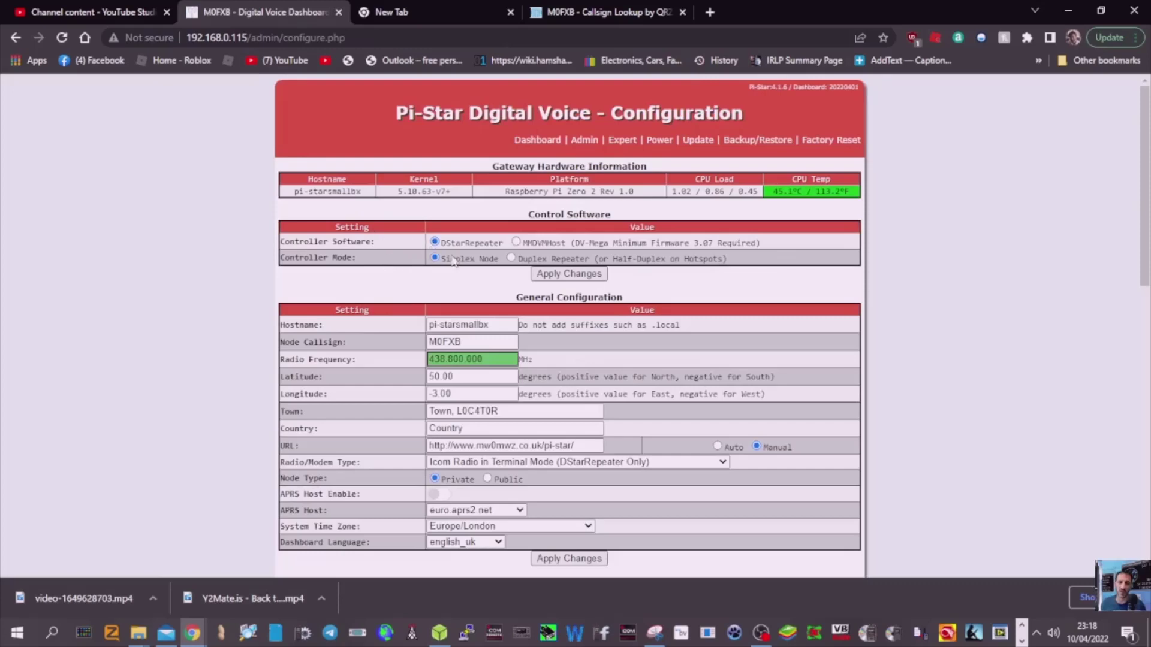
scroll(764, 419, "down", 2)
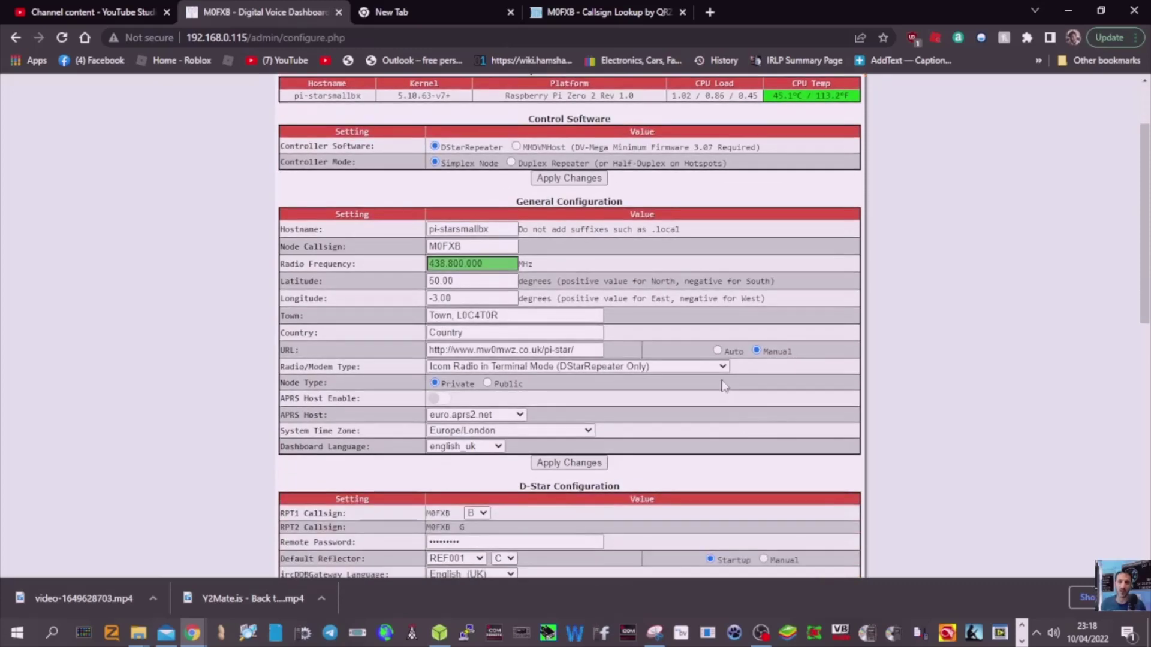
left_click(723, 368)
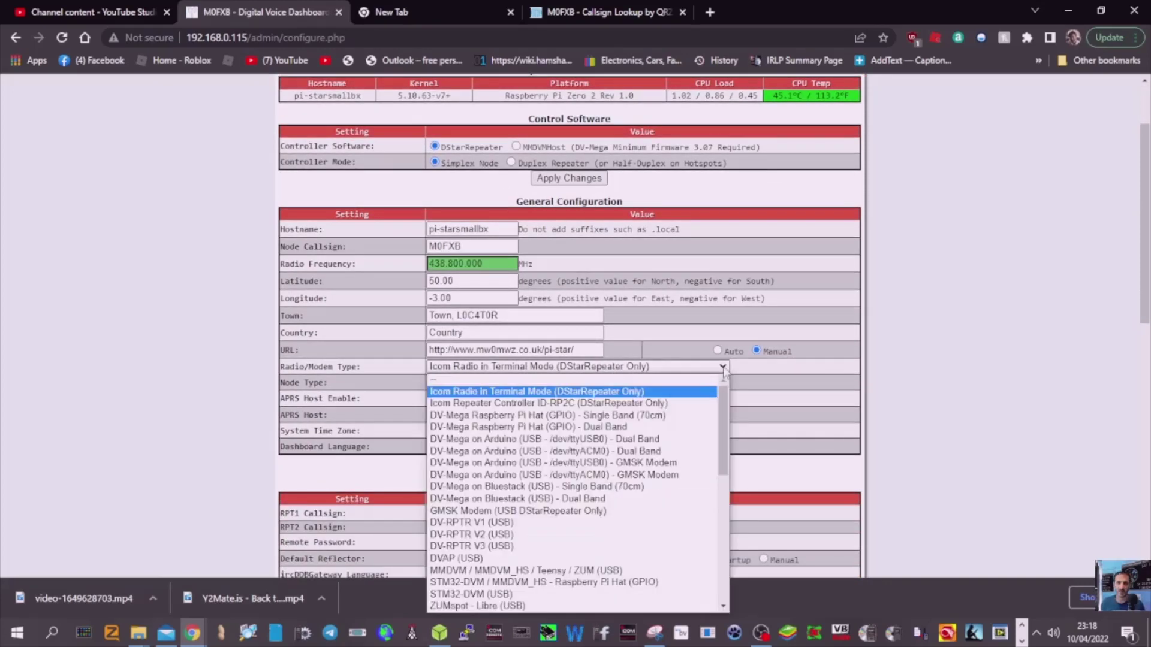
left_click(723, 368)
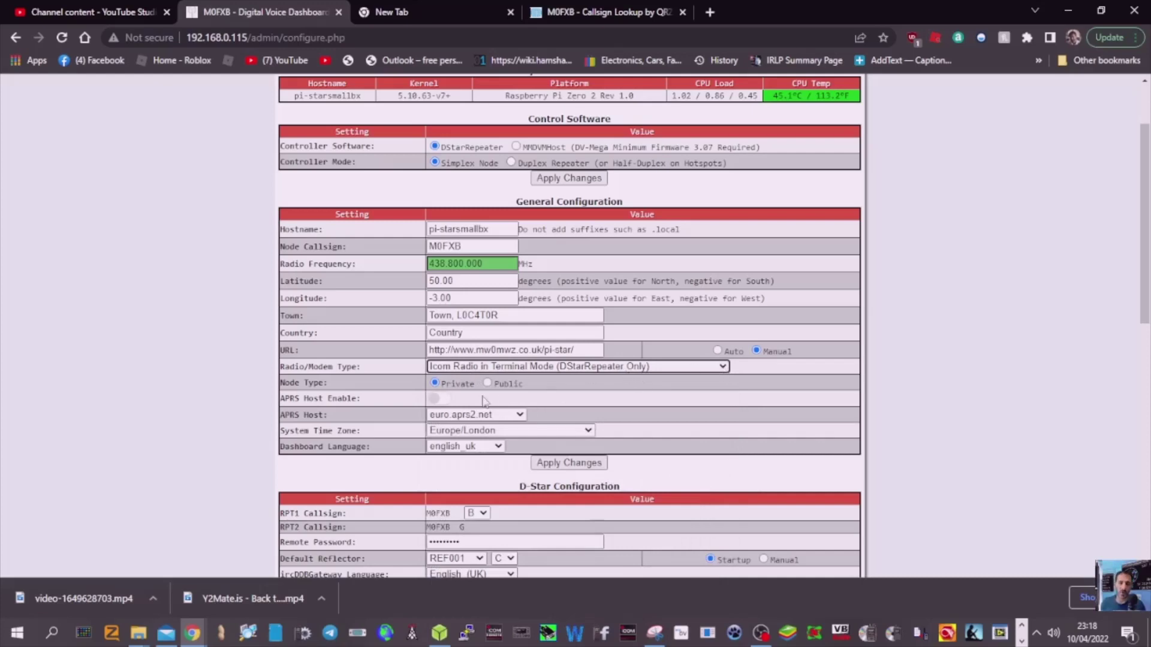